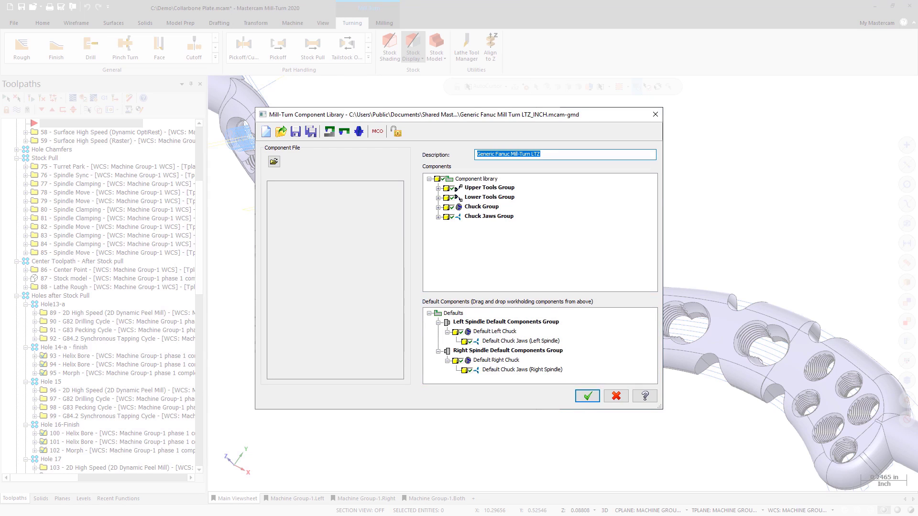
Expand the Upper Tools Group and bring up the Tool Spindle component's actions
click(438, 188)
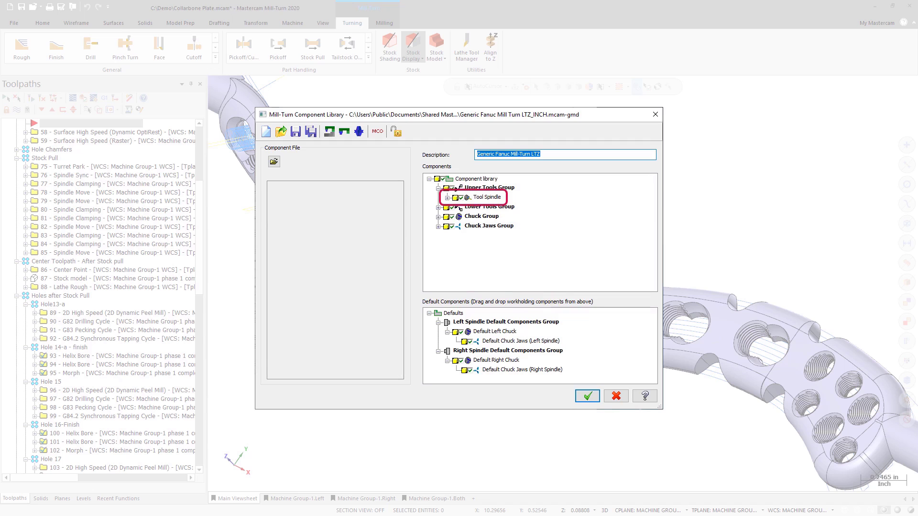
right_click(503, 198)
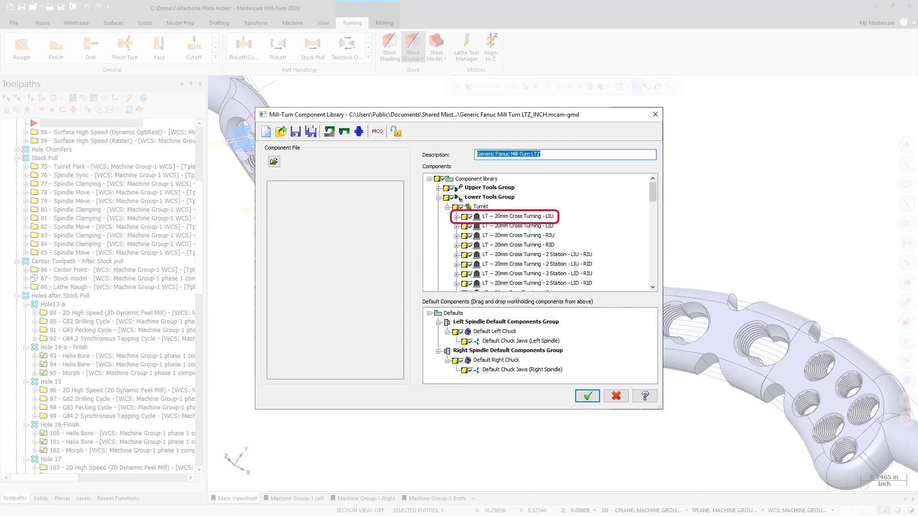
Edit the LT 20mm Cross Turning LIU locator and bring up its station add/delete options
right_click(545, 217)
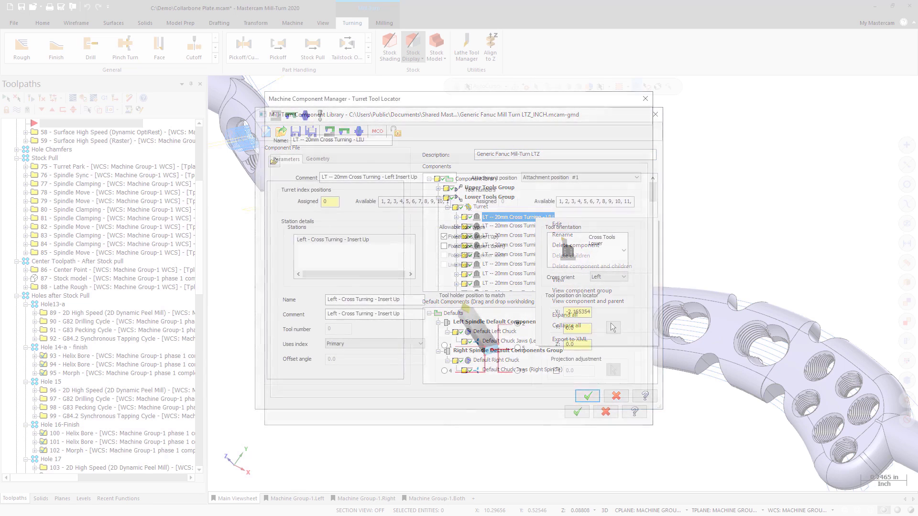
right_click(297, 245)
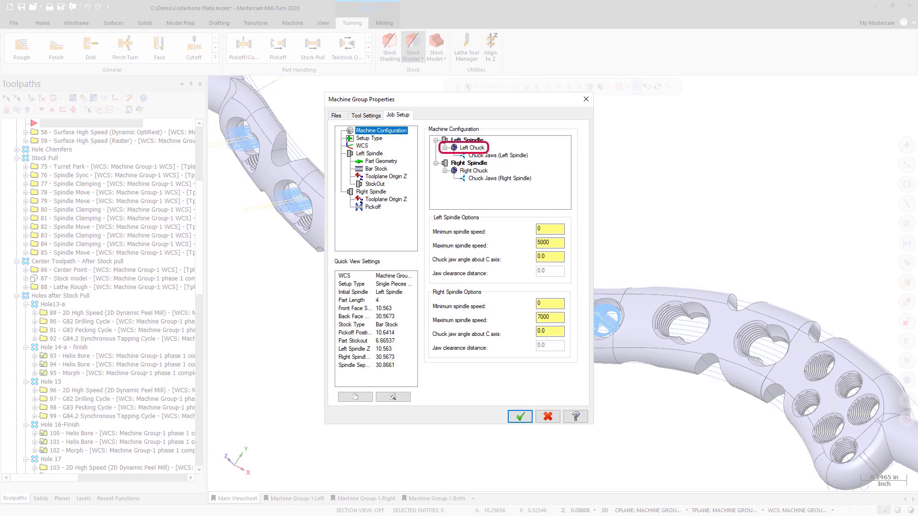
Bring up the Left Chuck's actions in the Job Setup machine configuration
right_click(473, 147)
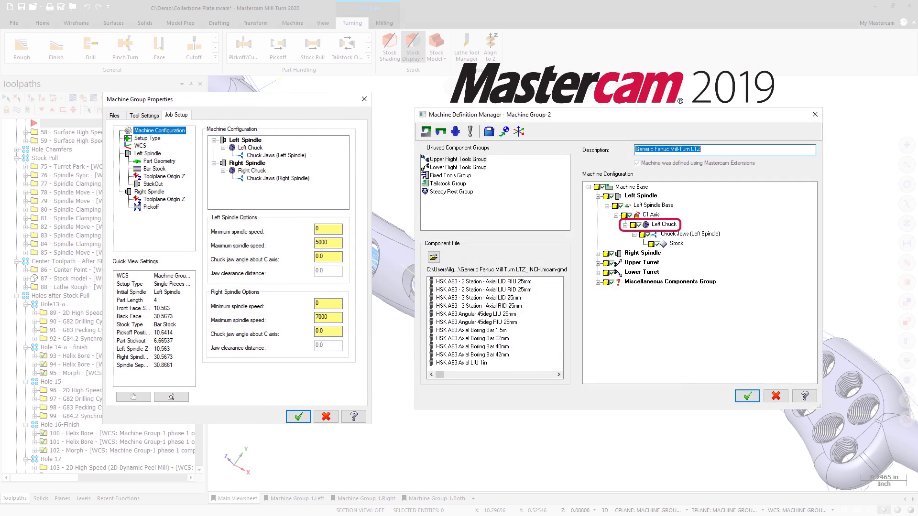
right_click(664, 225)
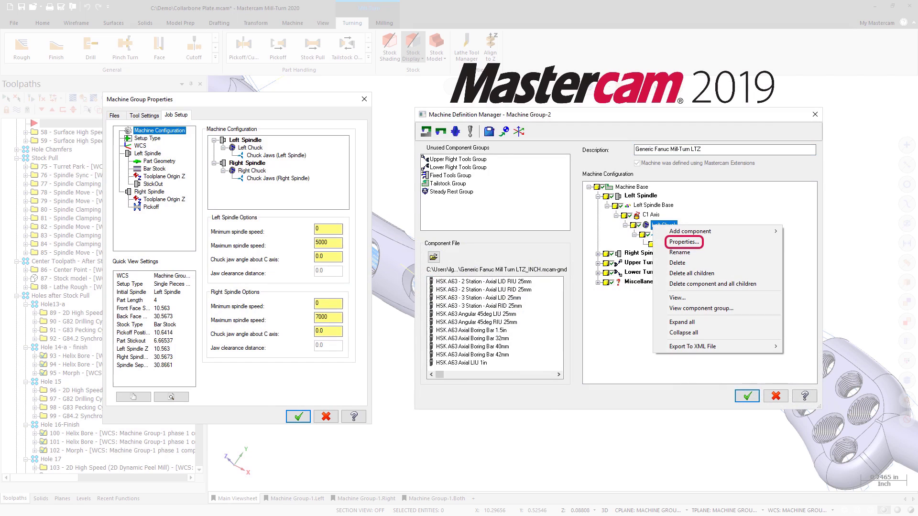